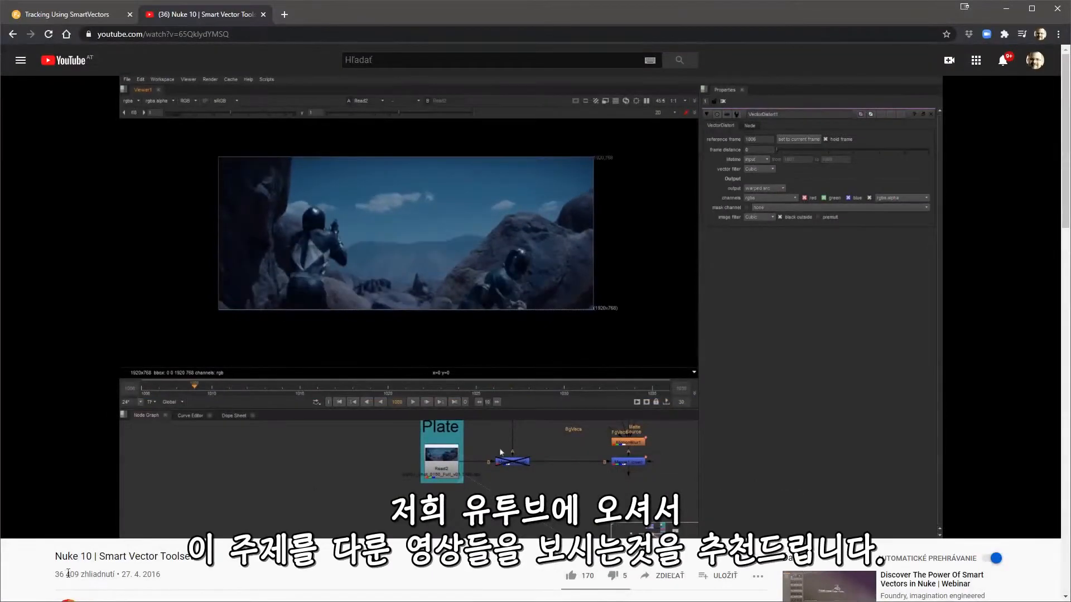
Step: Look over the Nuke 10 Smart Vector Toolset video page and the Tracking Using SmartVectors documentation page
drag(56, 561, 195, 558)
click(274, 568)
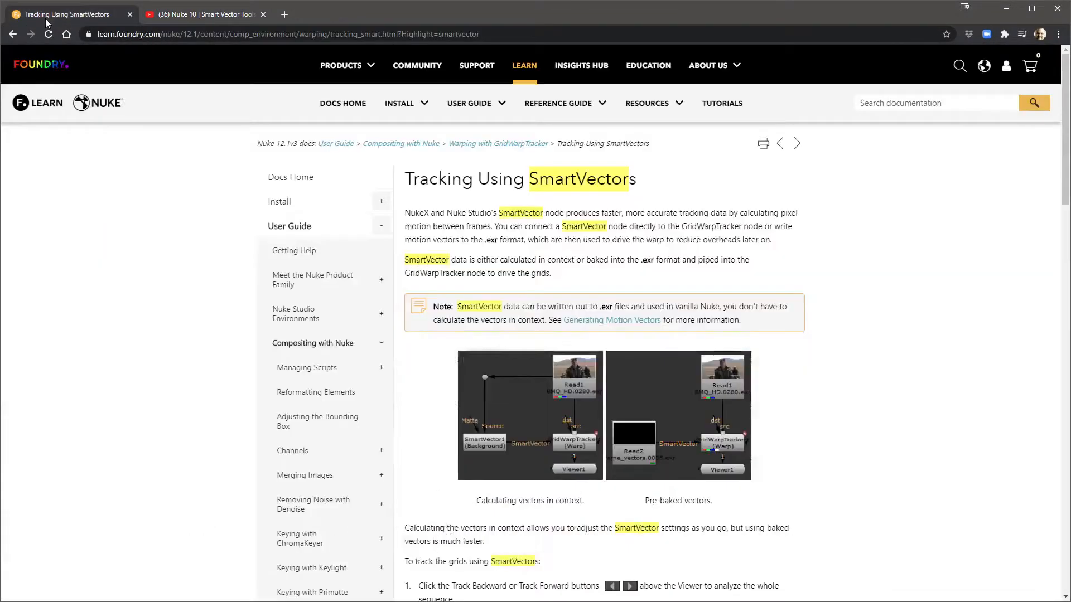
key(ctrl+shift+Tab)
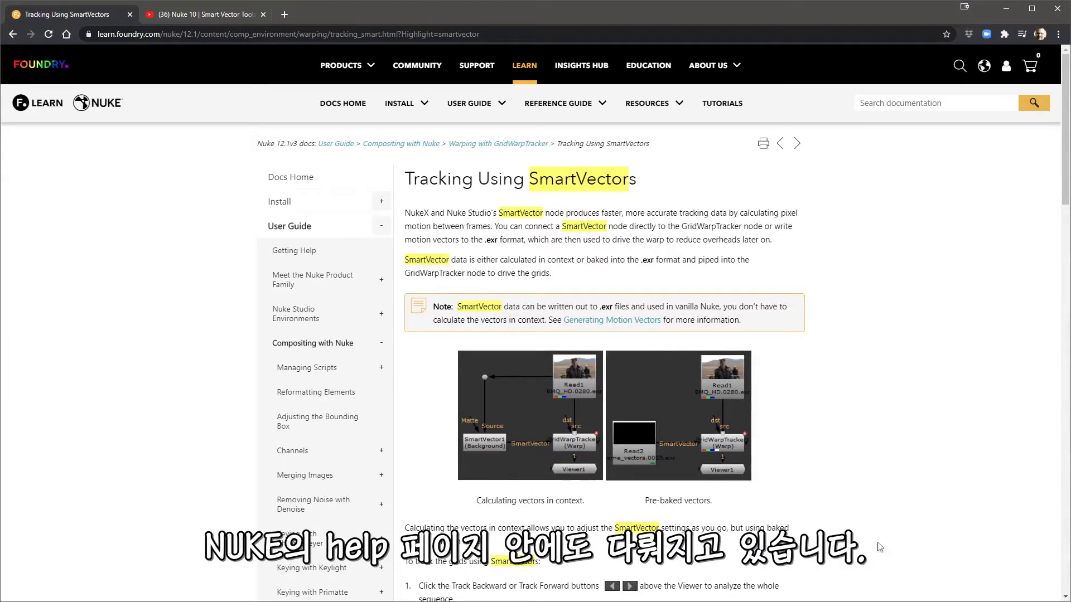
Step: Switch to NukeX, add a SmartVector node and connect its Source input to the reformatted footage
key(alt+Tab)
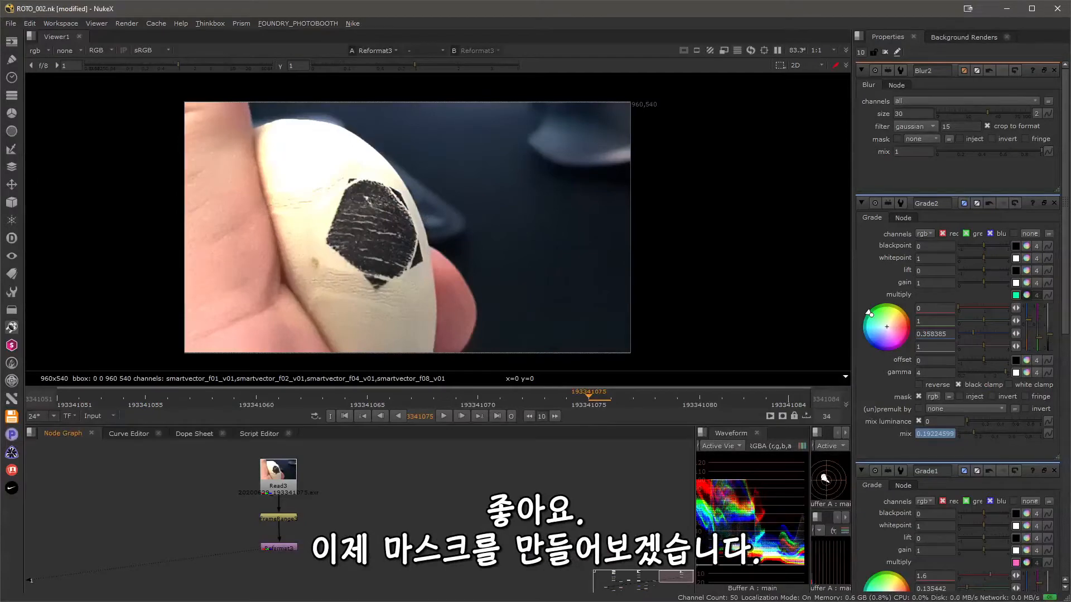
key(Tab)
text(sme)
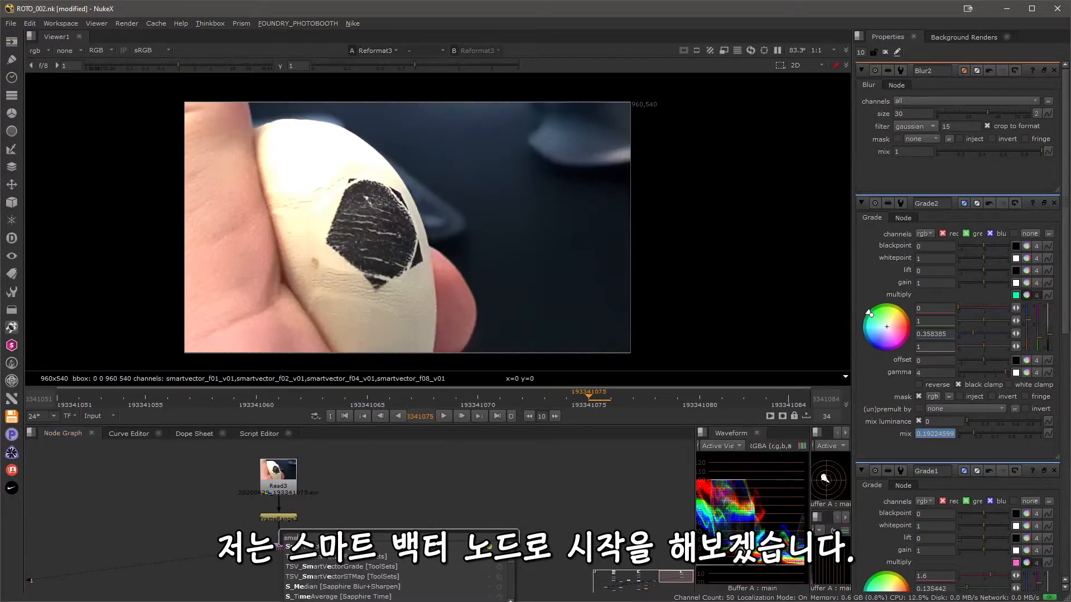
key(Return)
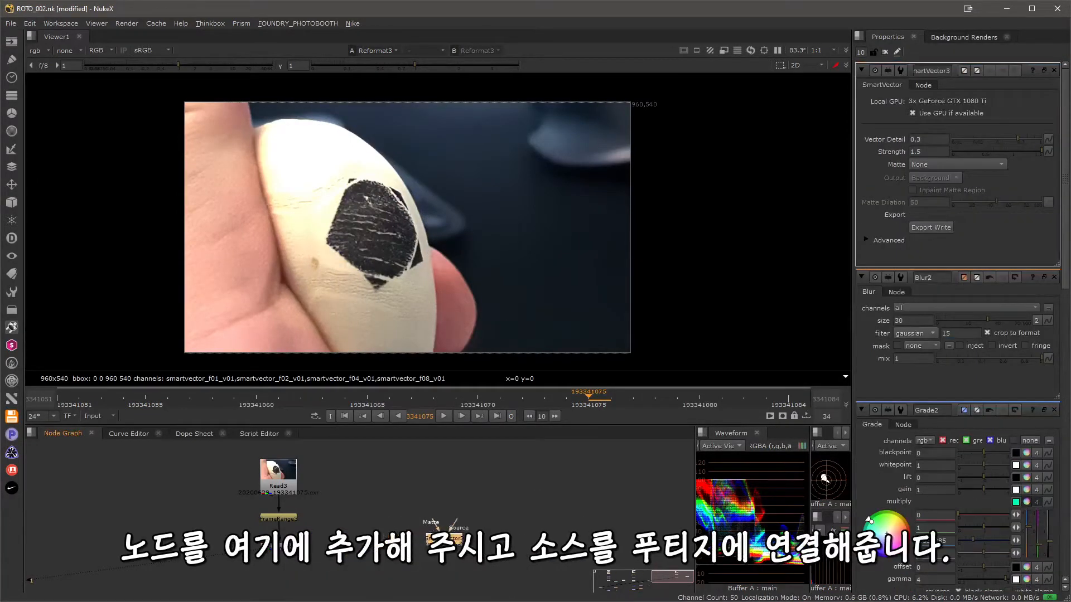
drag(470, 530, 355, 529)
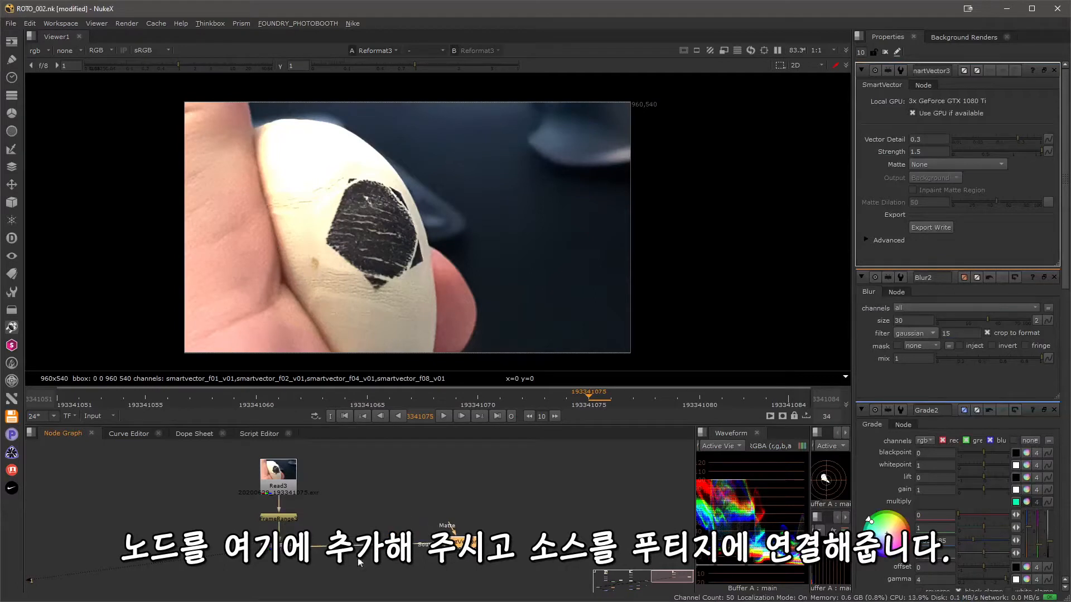
Step: View the SmartVector node's smartvector_f01_v01 layer and play it through, then return the viewer to rgba
key(1)
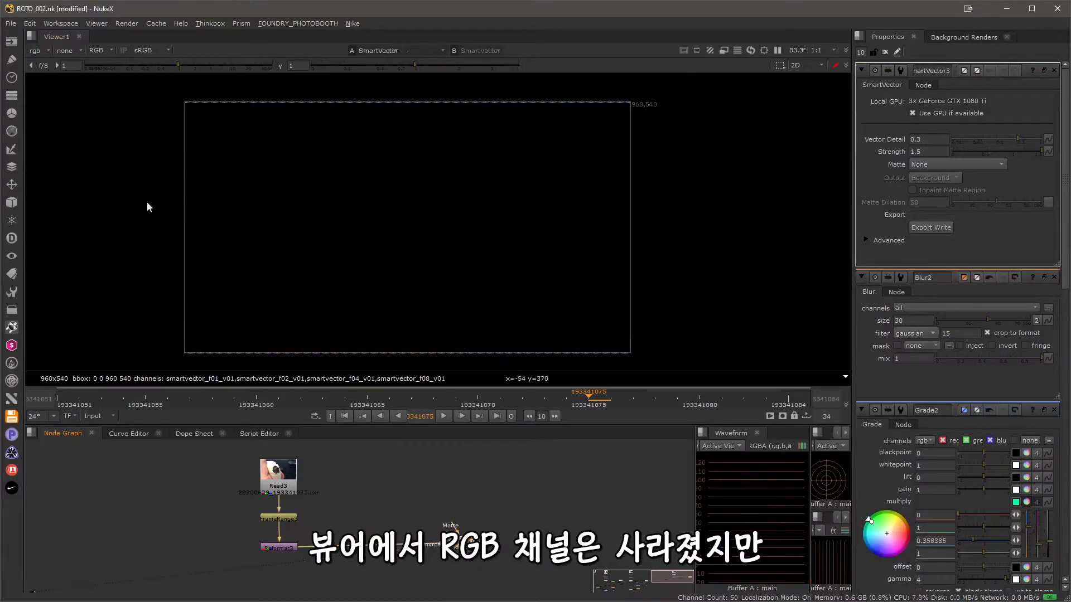
click(36, 51)
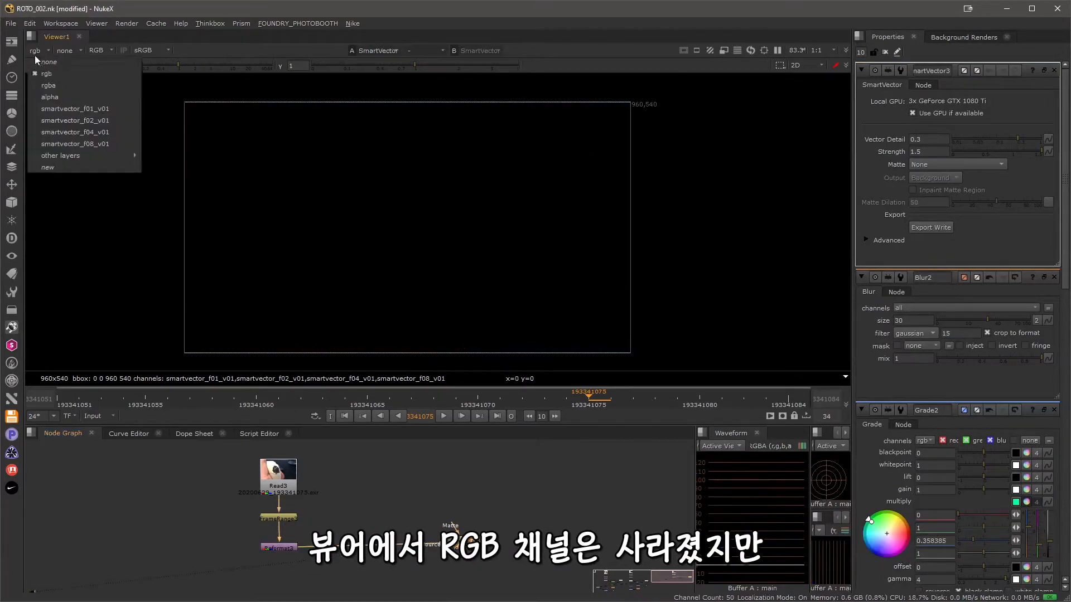
click(56, 113)
drag(218, 403, 143, 406)
click(446, 419)
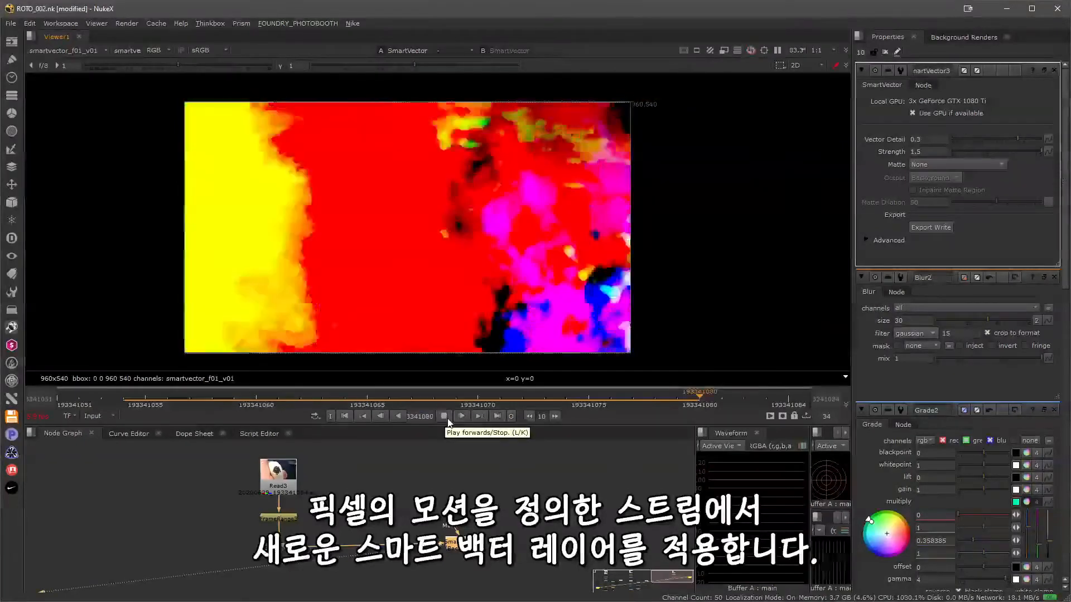
click(444, 416)
click(63, 50)
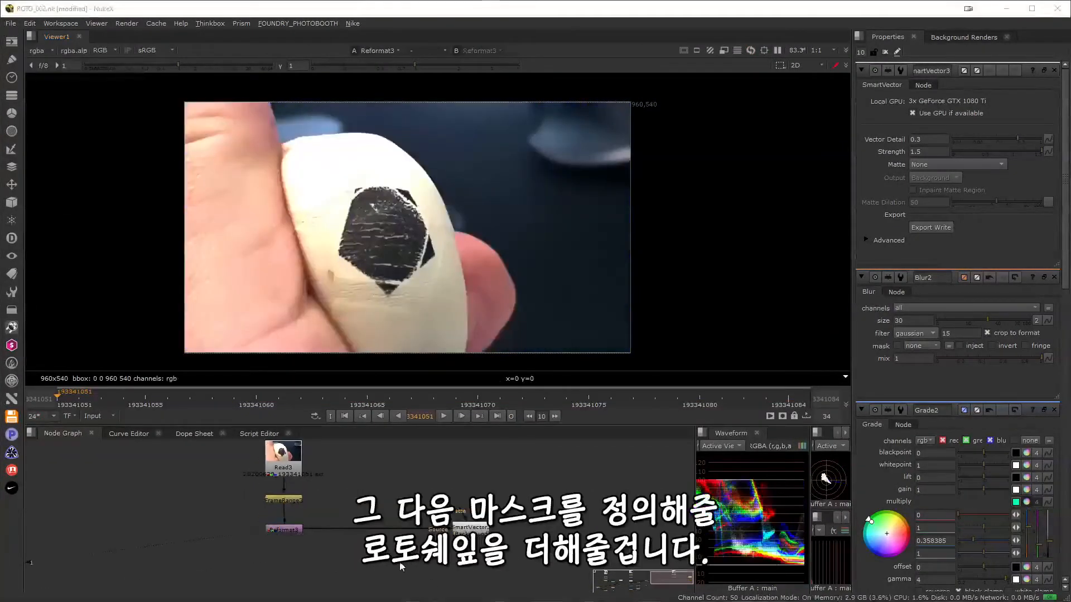
Step: Connect the RotoPaint node to the reformatted footage, view its pentagon mask, set premultiply to rgb and play the footage
click(399, 564)
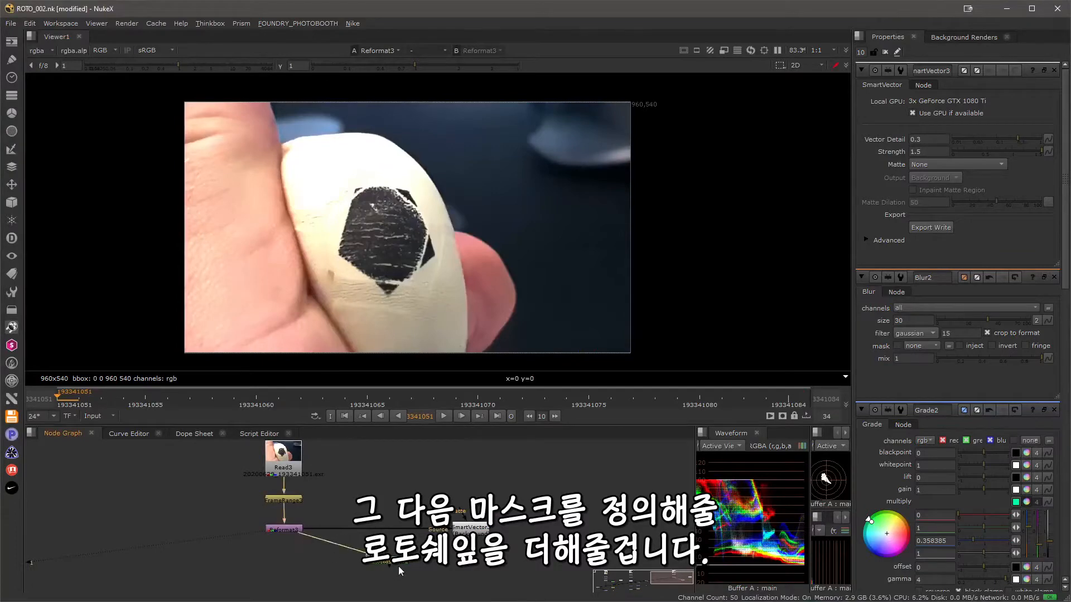
key(1)
double_click(395, 563)
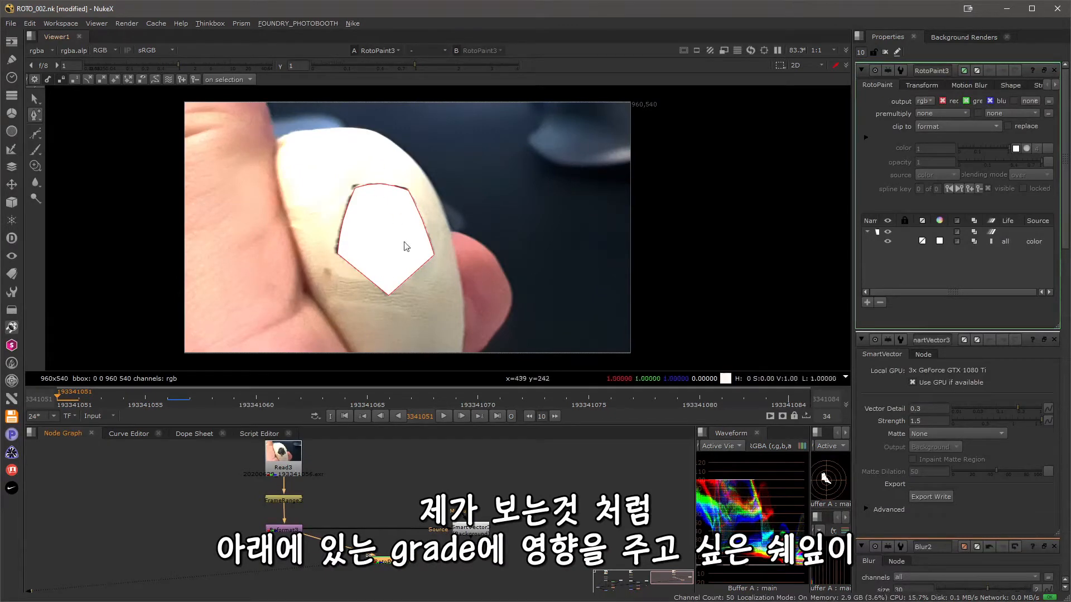
click(942, 113)
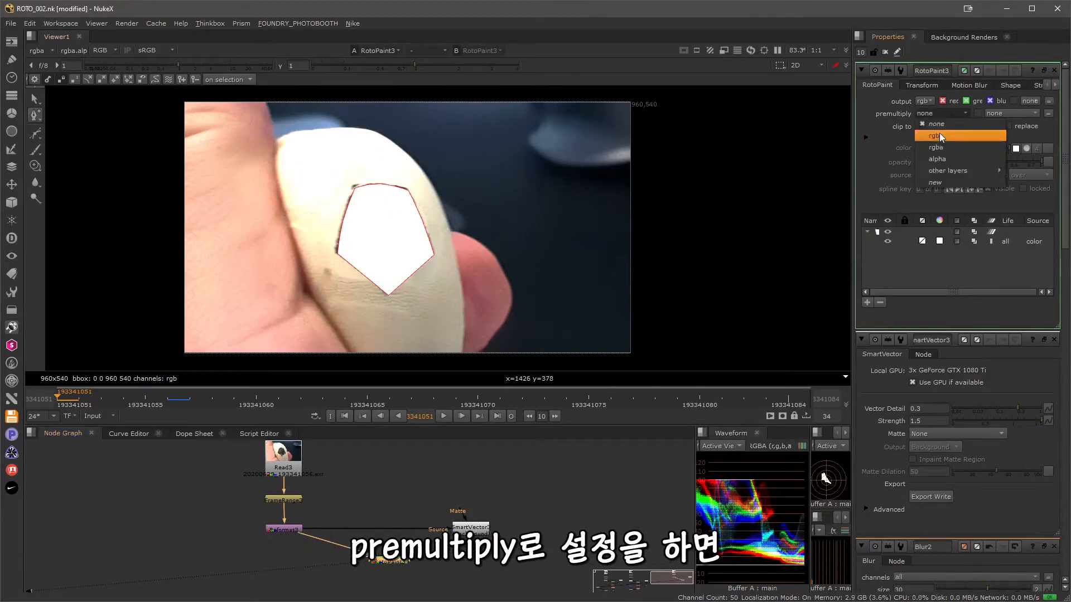
click(940, 133)
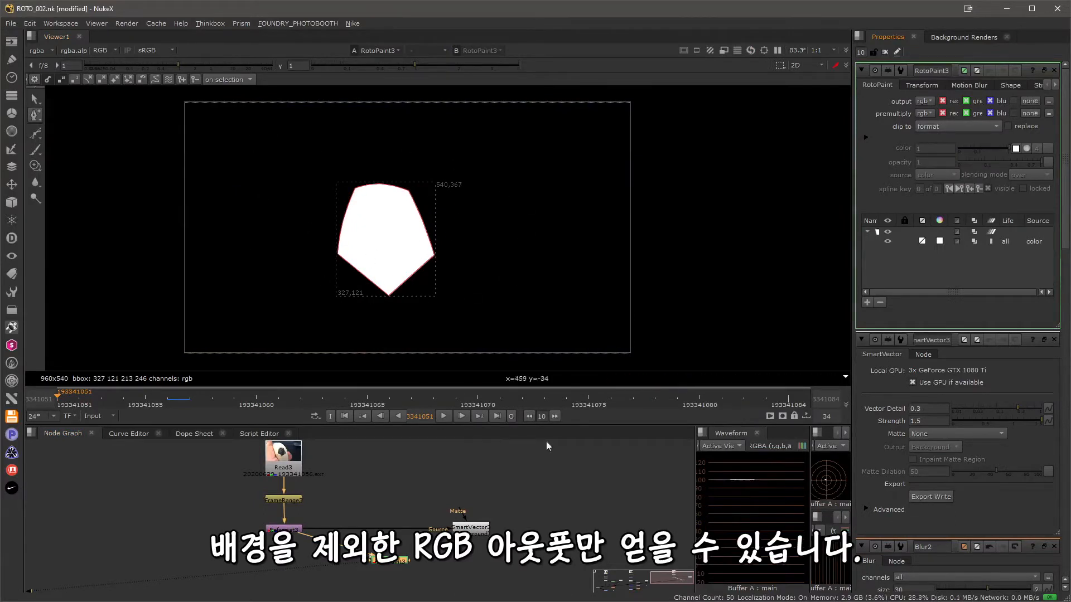
key(l)
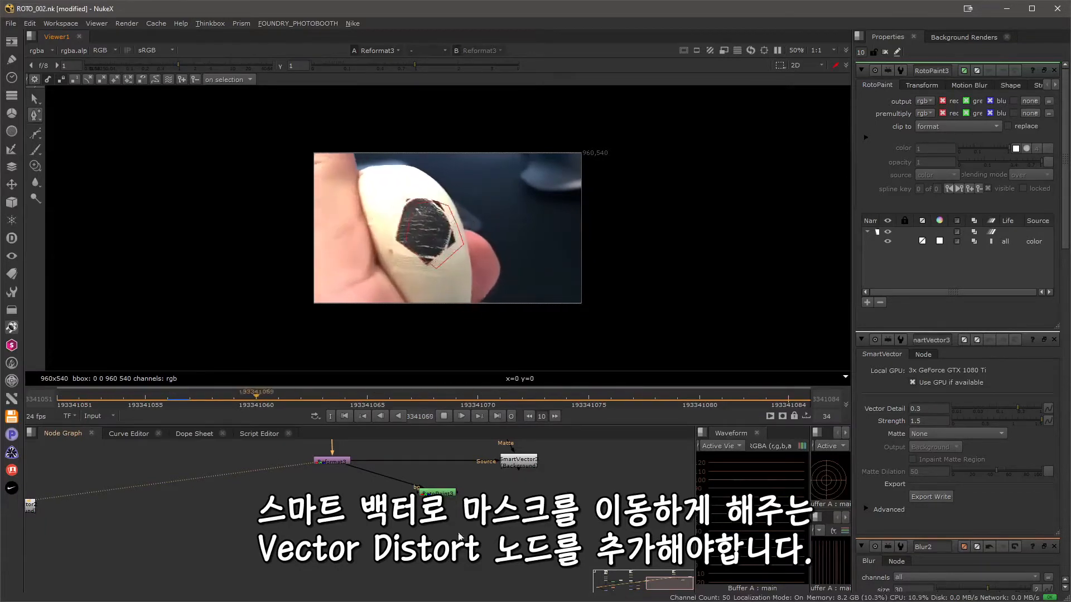
Step: Add a VectorDistort node, connecting its SmartVector input to the SmartVector node and its Source input to the RotoPaint node
key(Tab)
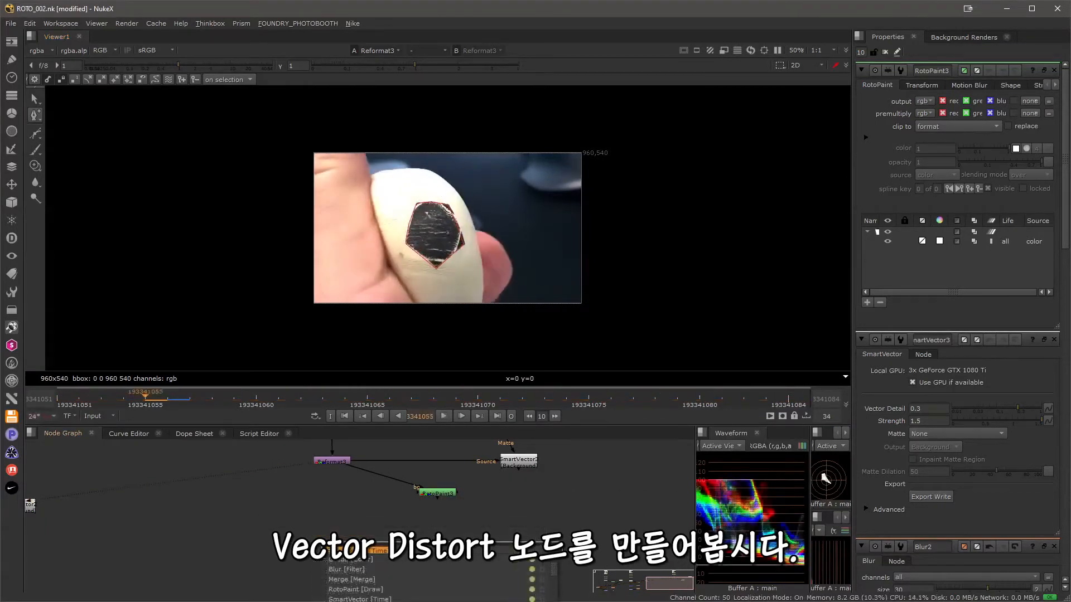
text(vec)
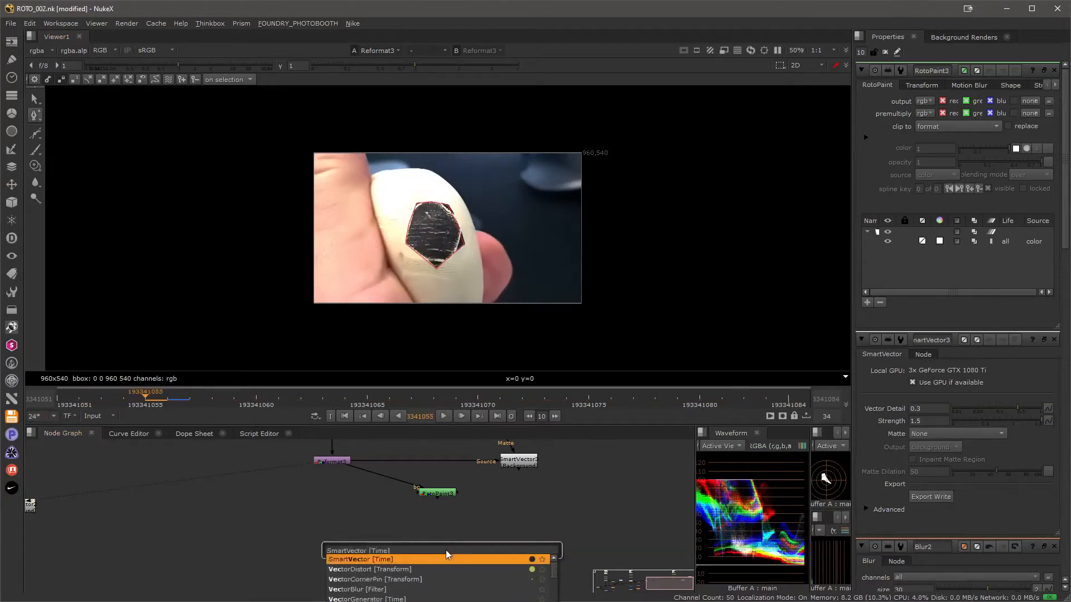
key(Down)
key(Return)
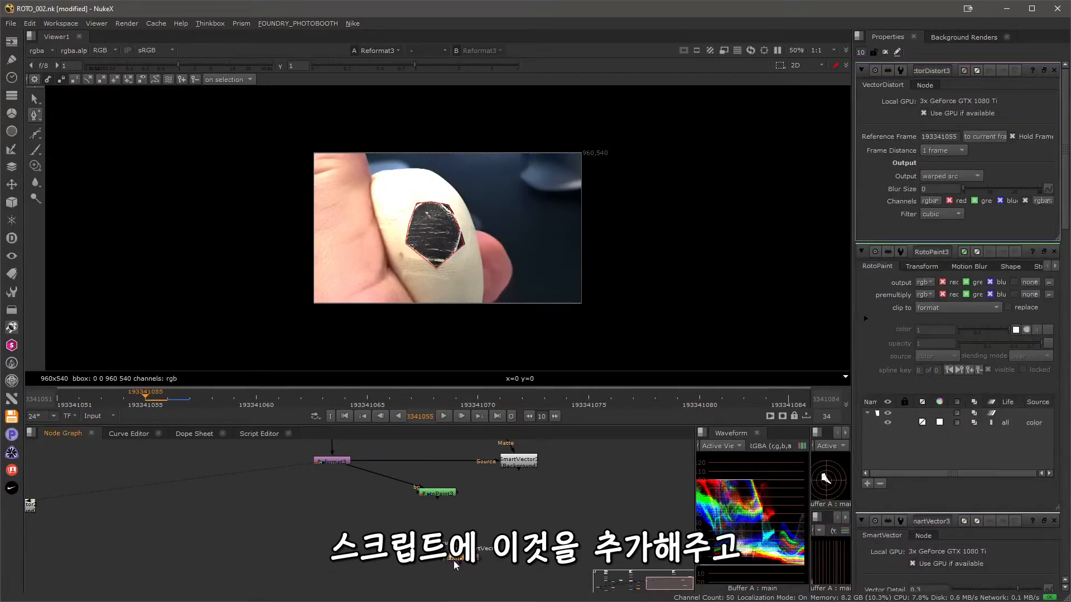
drag(456, 565, 515, 463)
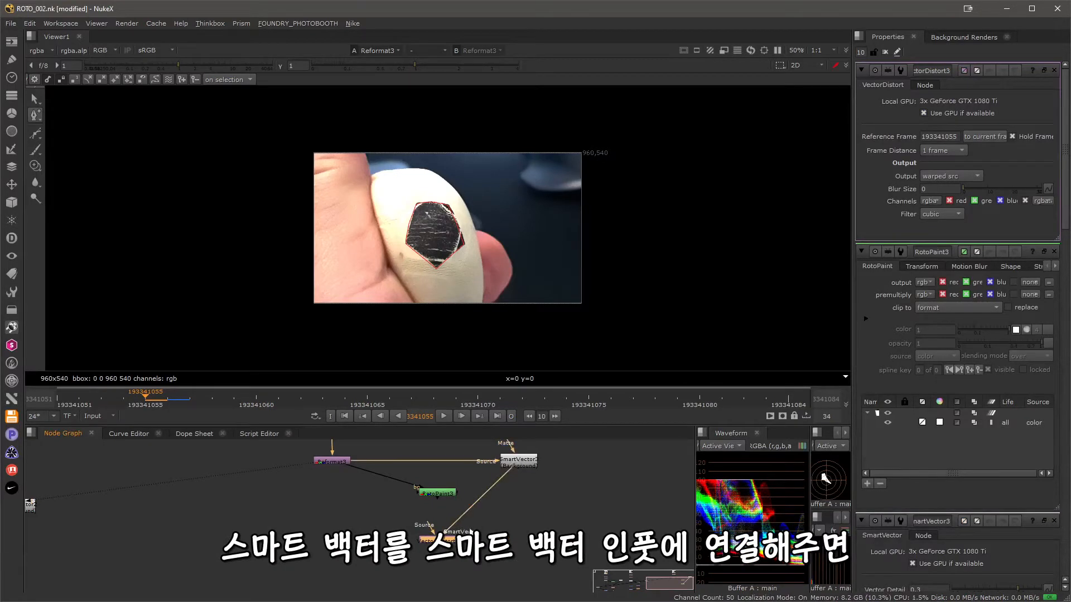
drag(434, 501, 436, 494)
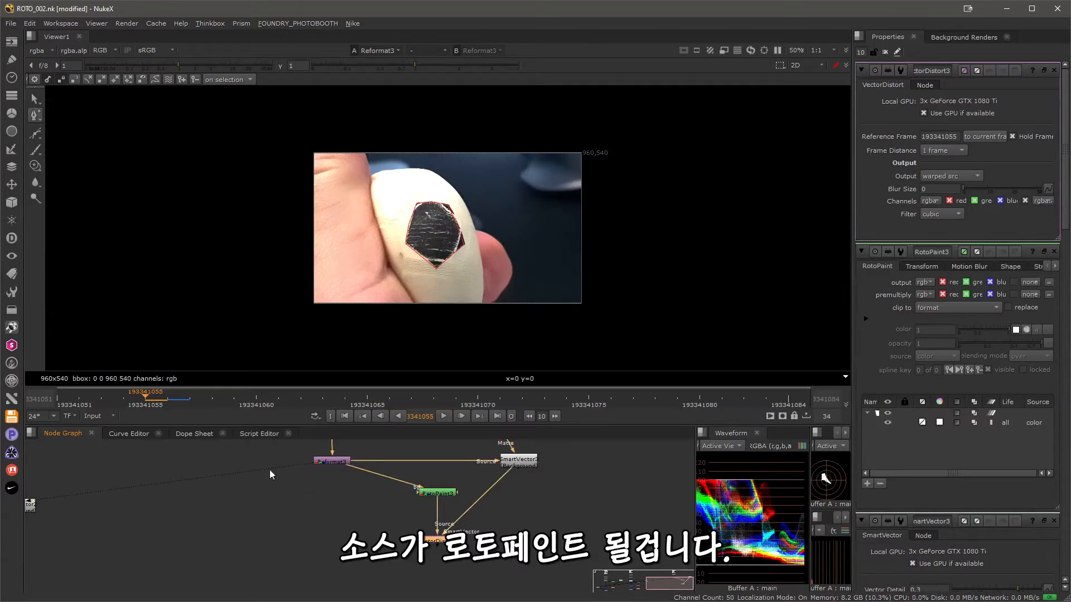
Step: Set the VectorDistort reference frame to the first frame, 193341051, and play the distorted mask in the viewer
click(67, 406)
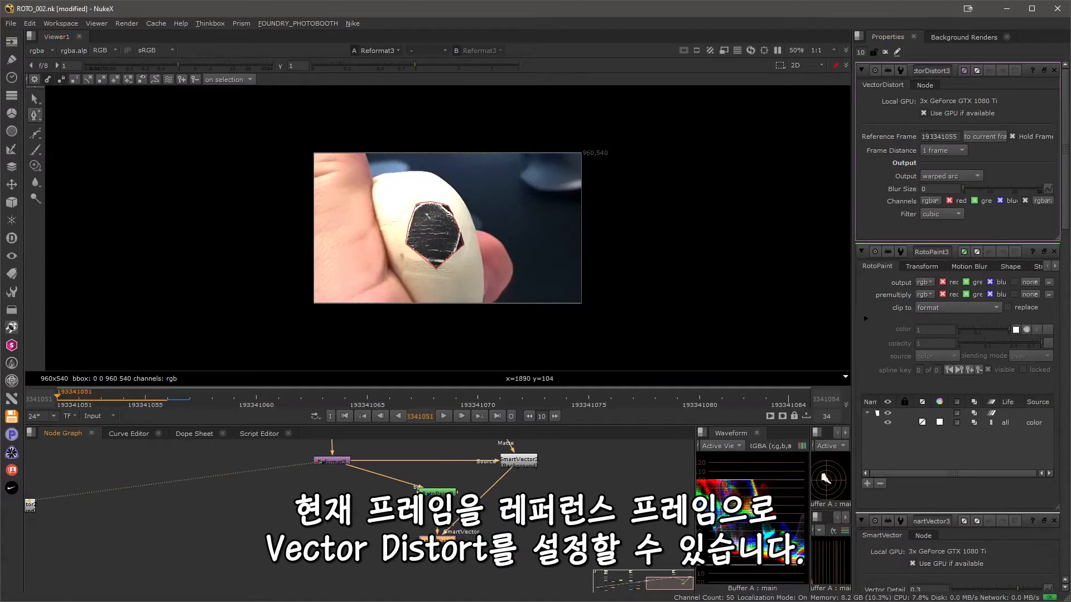
click(987, 136)
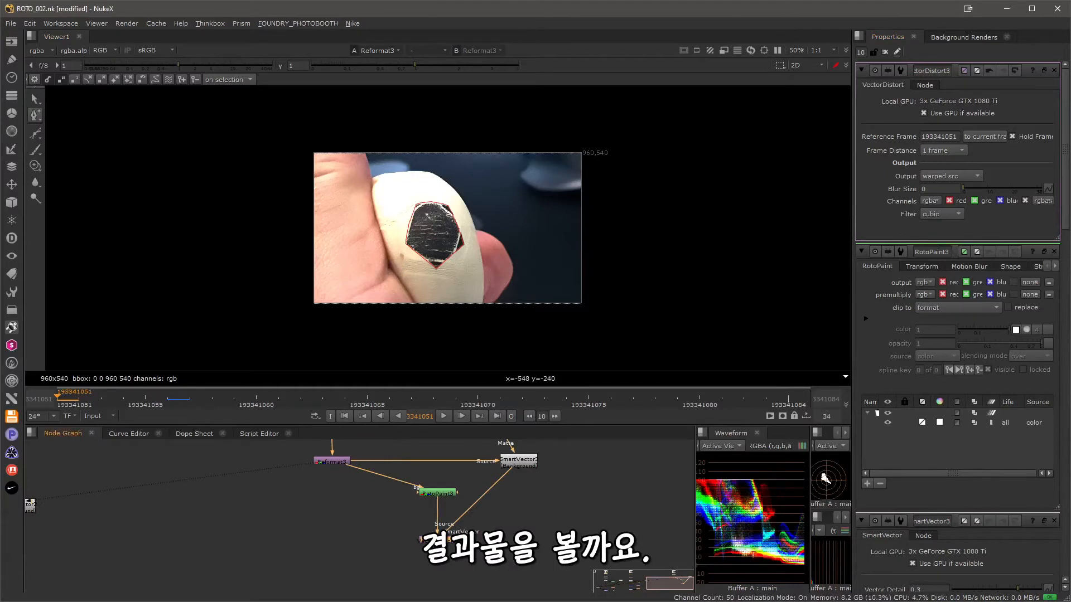
key(1)
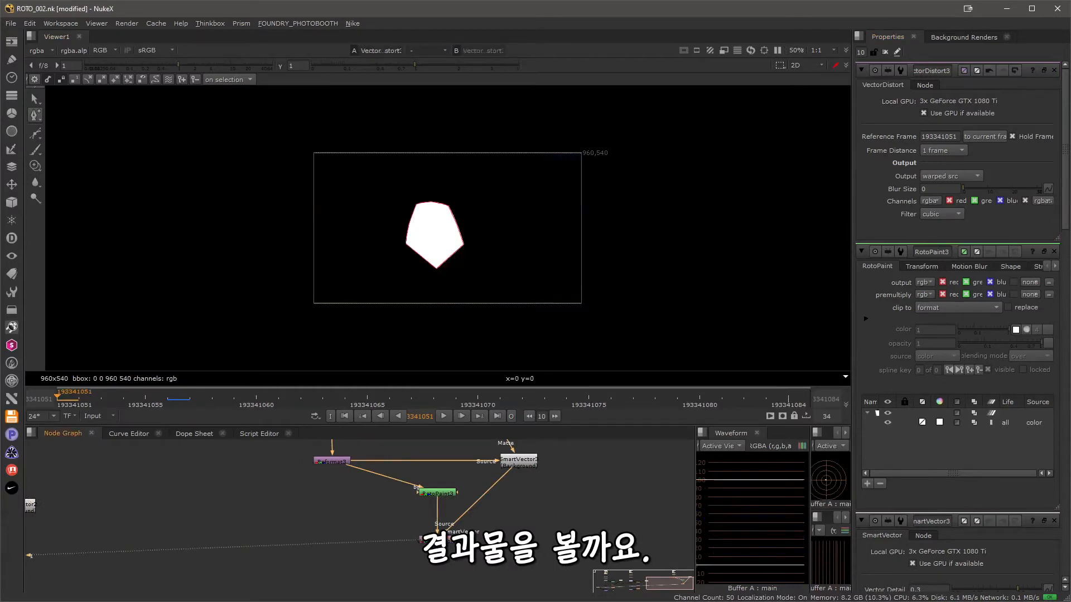
click(445, 417)
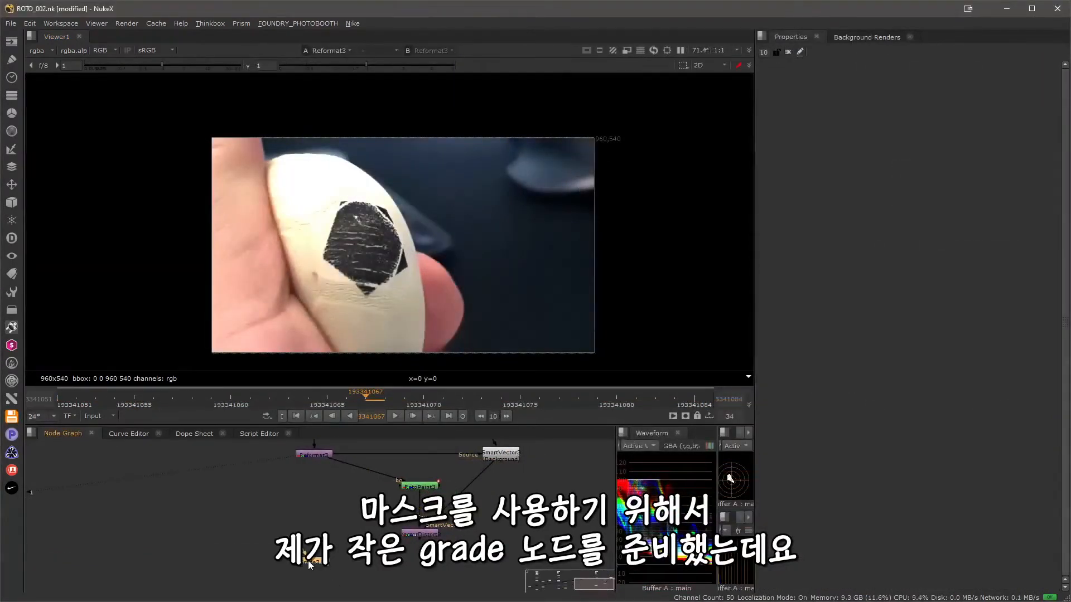
Step: Connect the prepared Grade node to the reformatted footage and play its animated effect from the first frame
drag(305, 551, 316, 453)
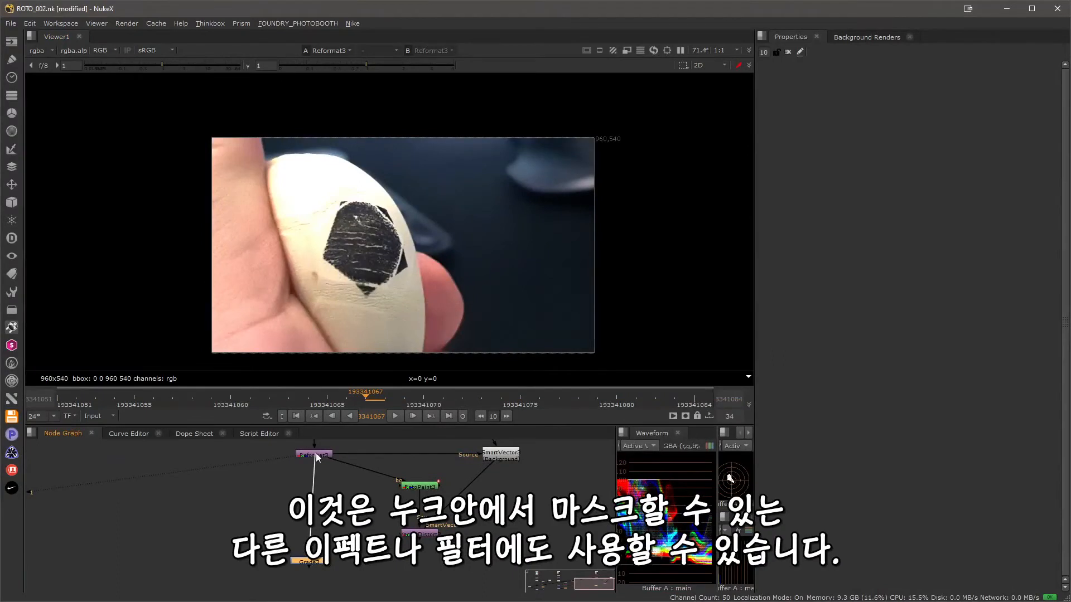
drag(319, 563, 325, 566)
double_click(326, 564)
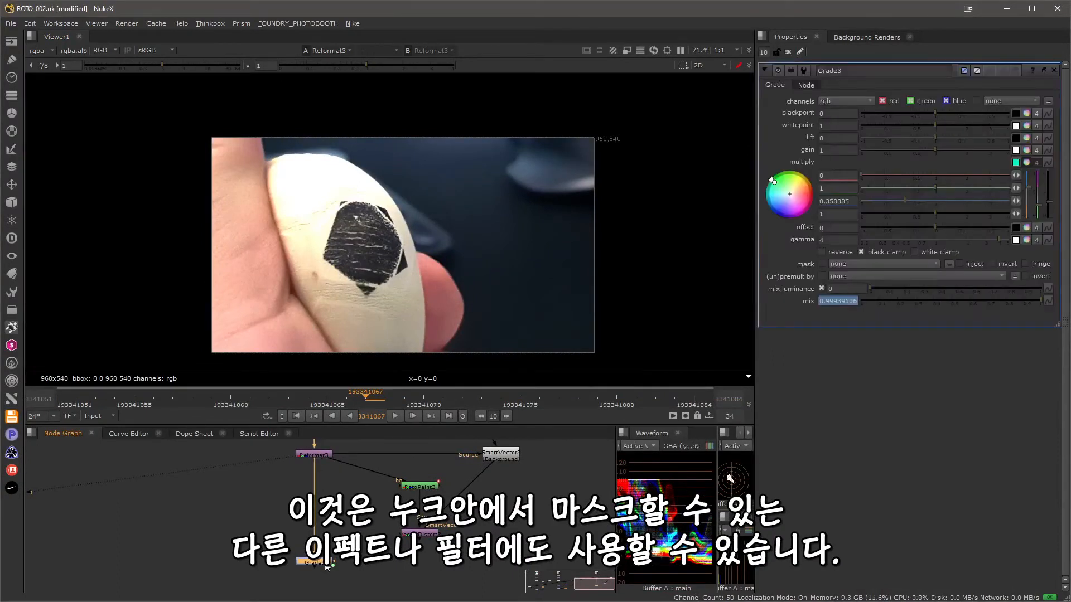
key(1)
click(303, 417)
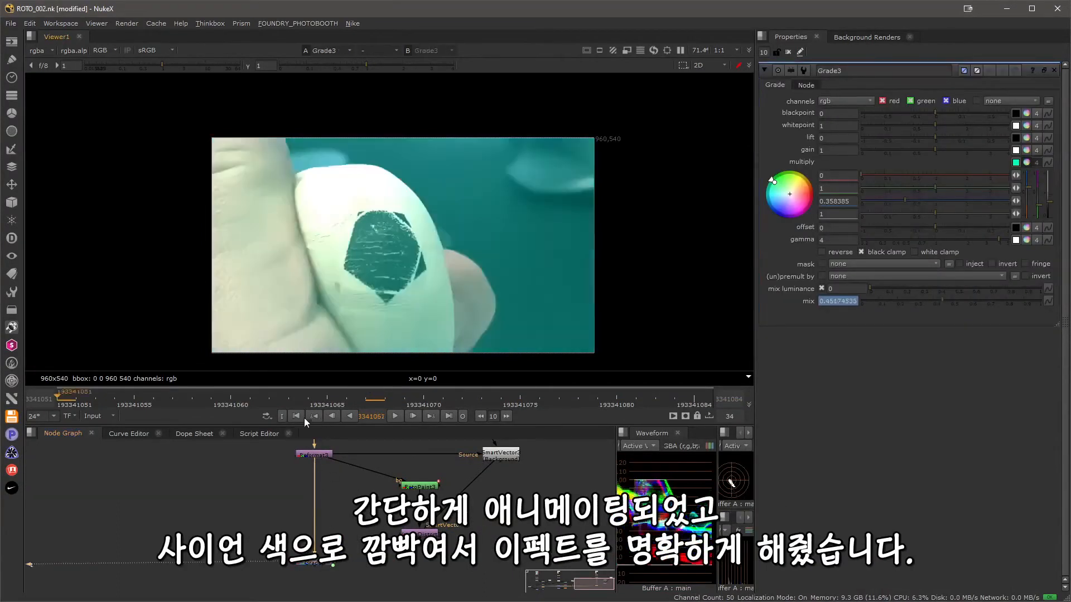
click(400, 420)
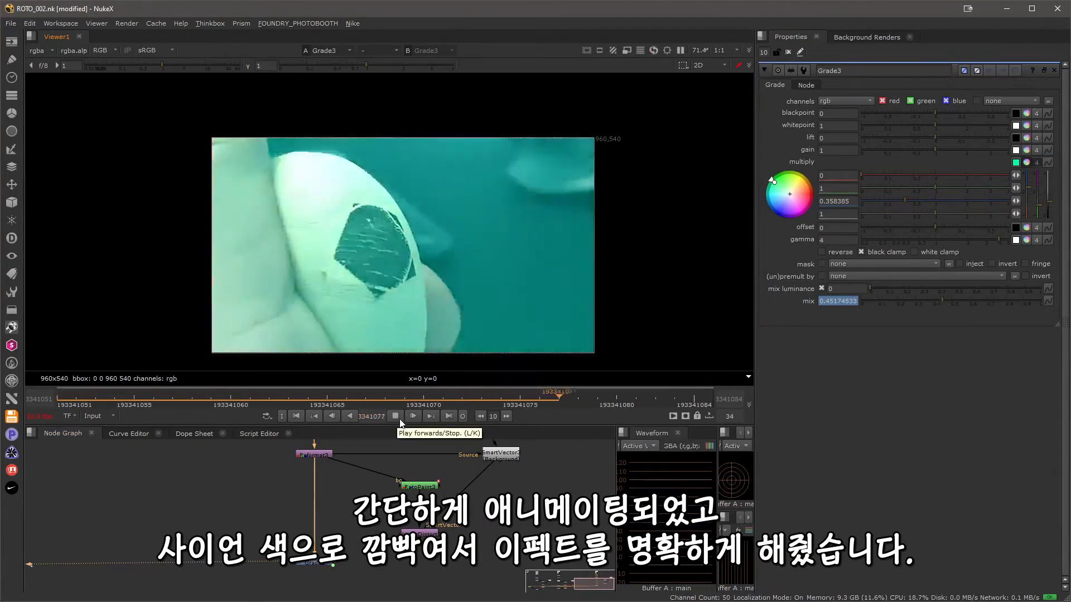
click(401, 419)
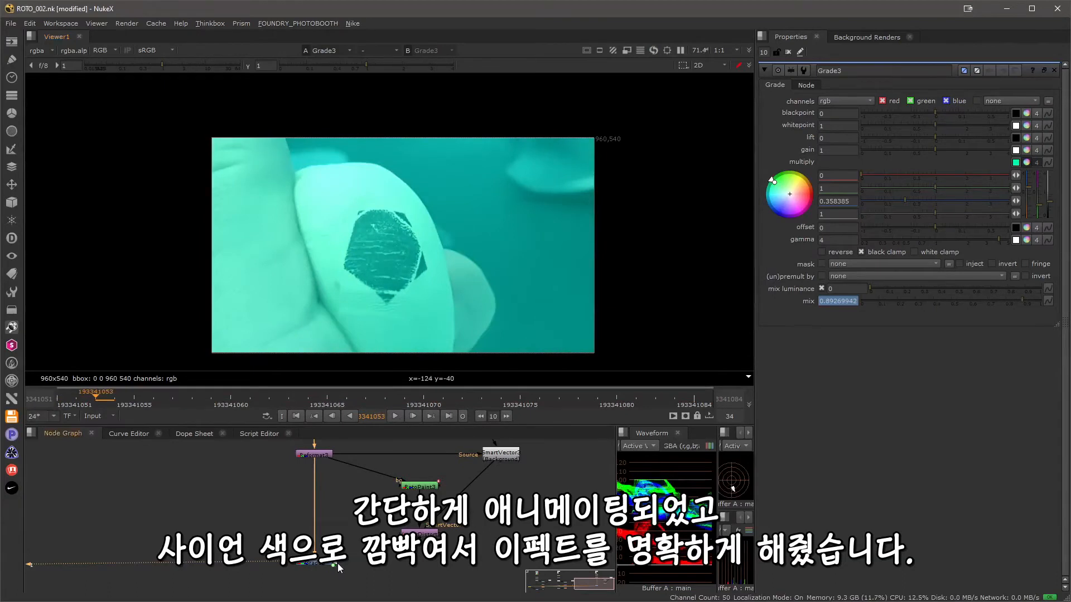
Step: Connect the Grade node's mask input to the VectorDistort node
drag(337, 563, 433, 551)
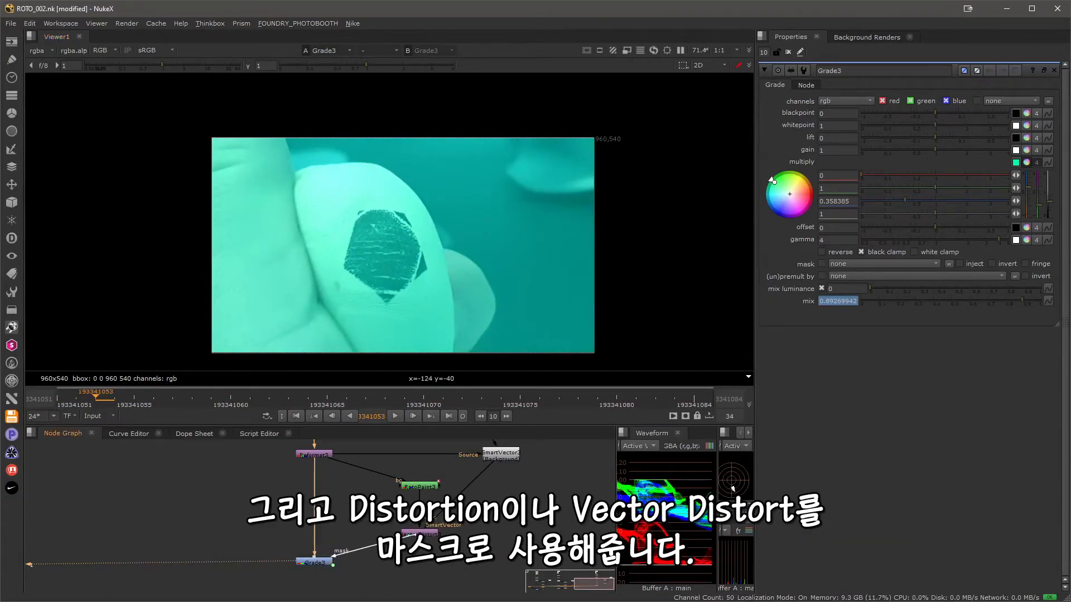
drag(418, 535, 420, 535)
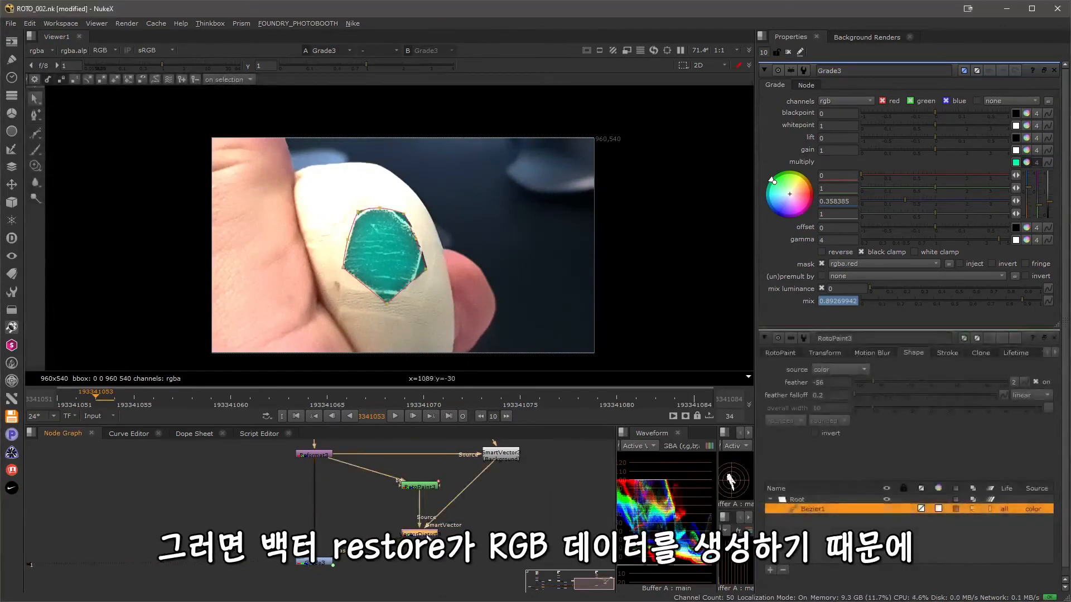
Step: Examine the VectorDistort mask output, the RotoPaint shape's feather settings and the Grade node's mask channel choices
double_click(419, 534)
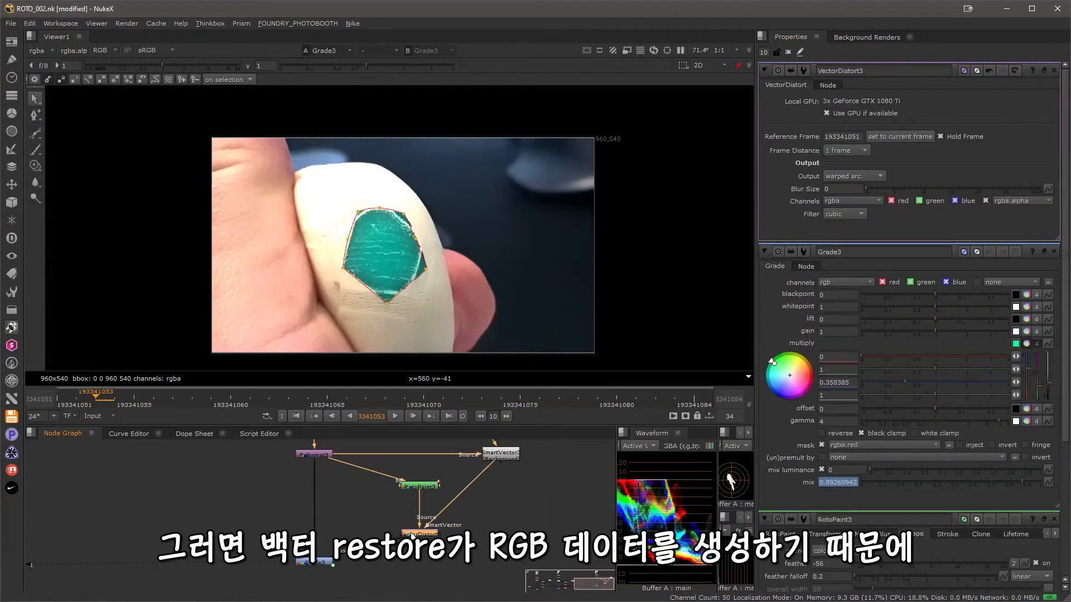
key(1)
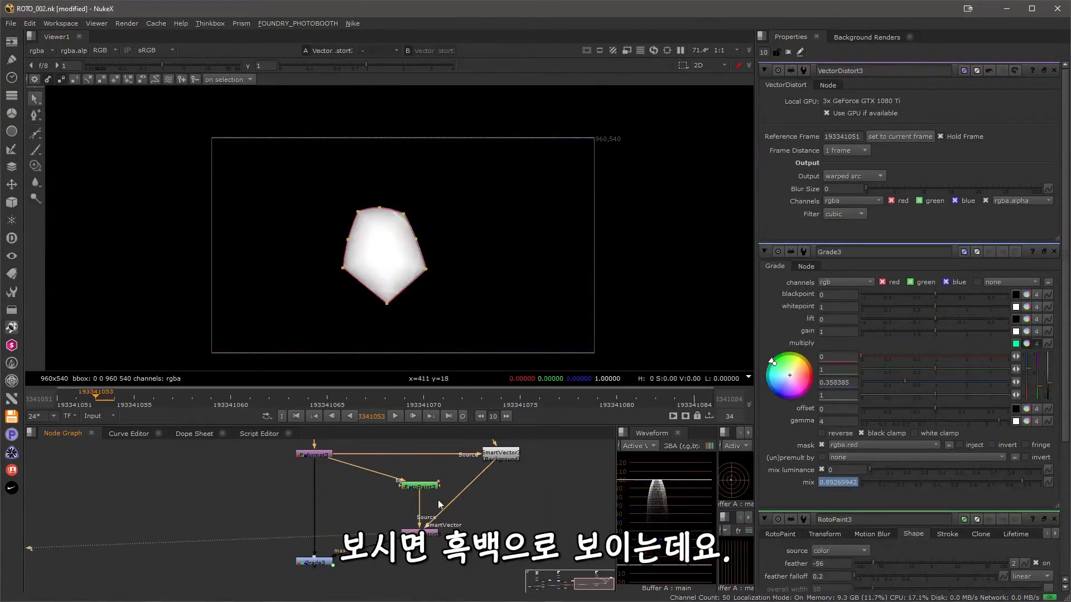
double_click(419, 486)
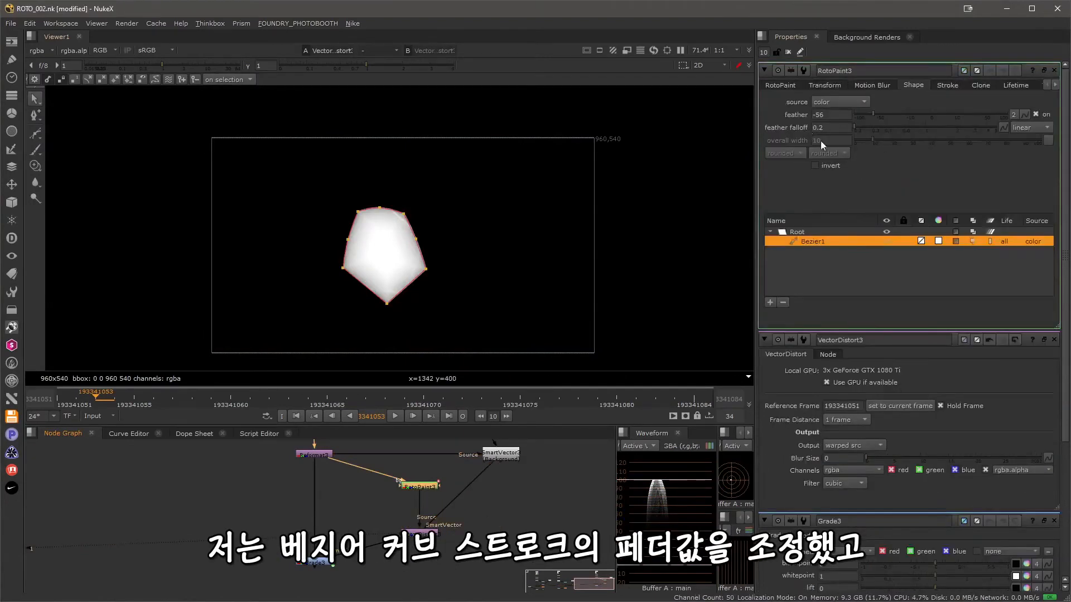
double_click(312, 563)
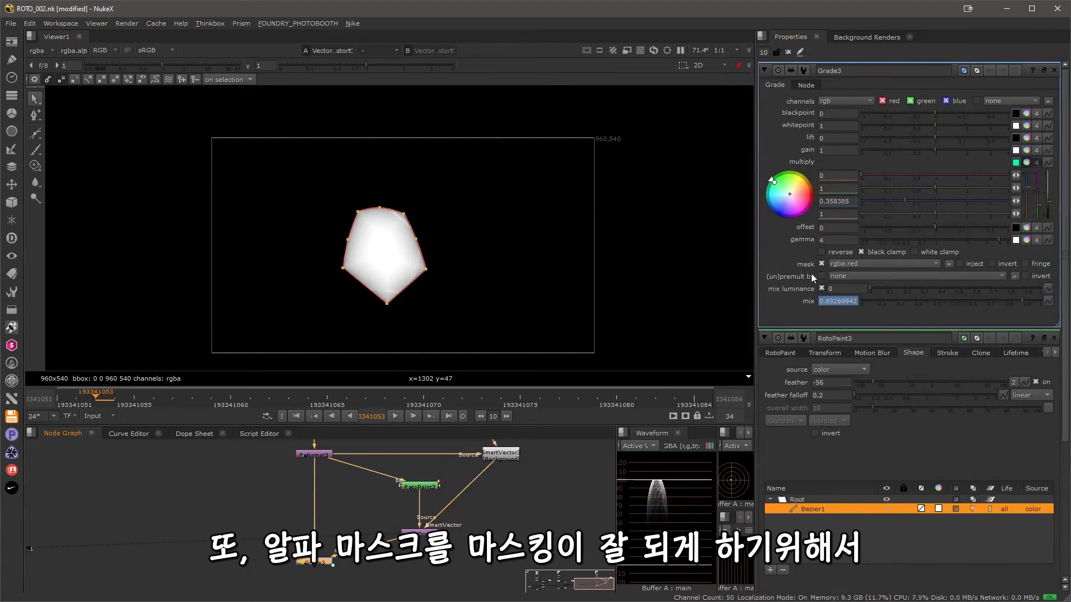
click(855, 265)
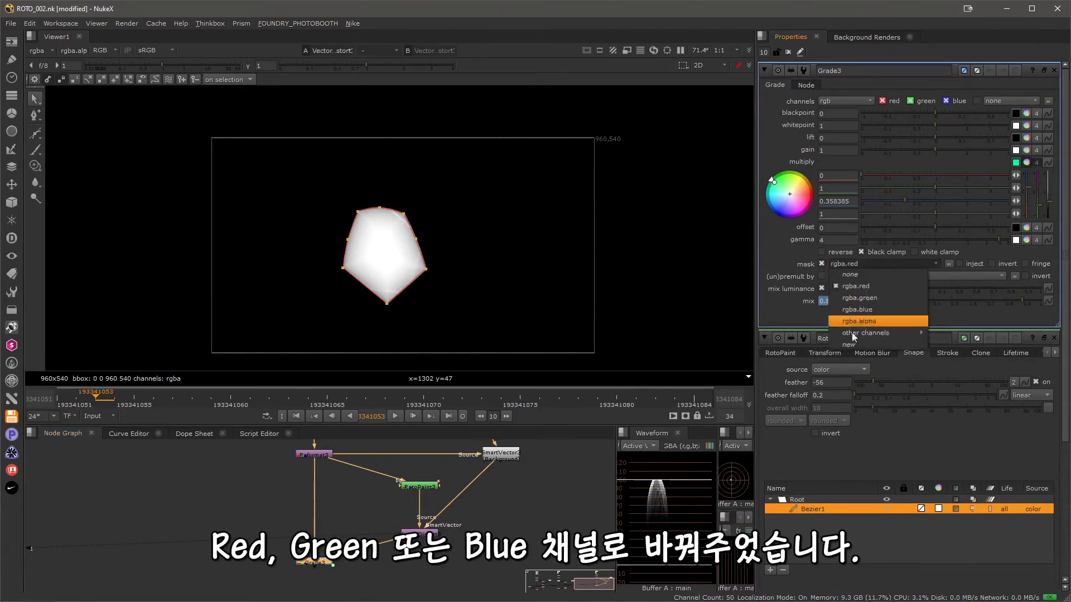
mouse_move(870, 333)
Step: View the masked Grade result, play it back and close all open node properties
click(328, 562)
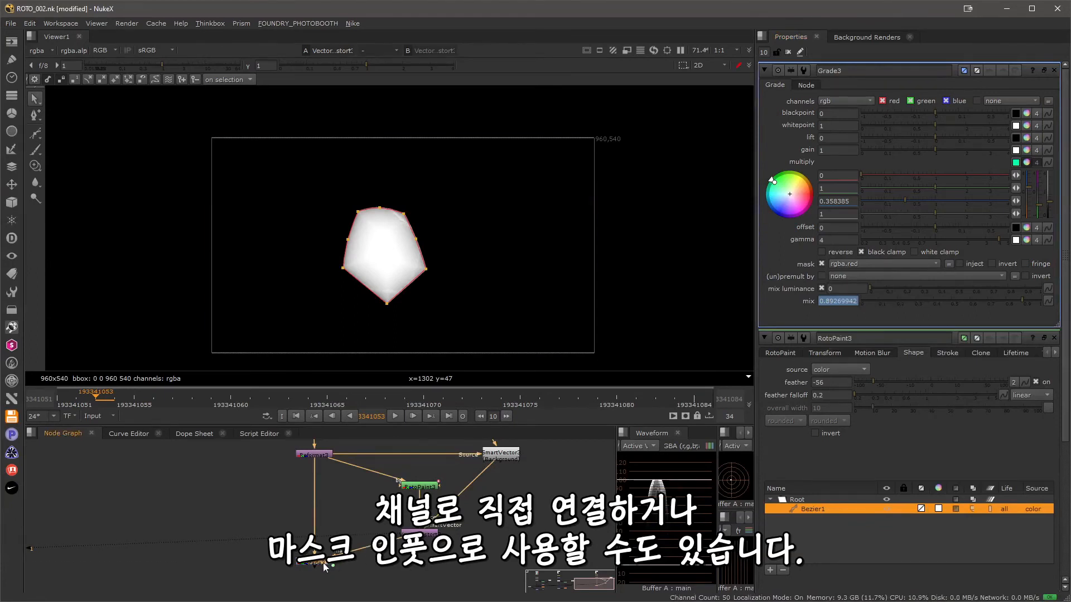
key(1)
key(l)
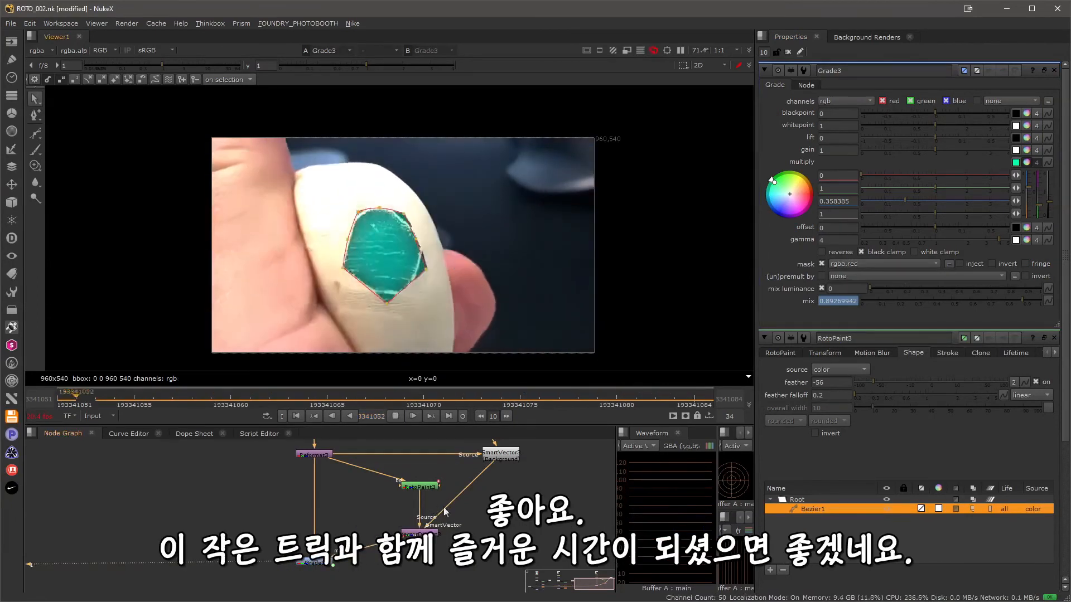
click(788, 53)
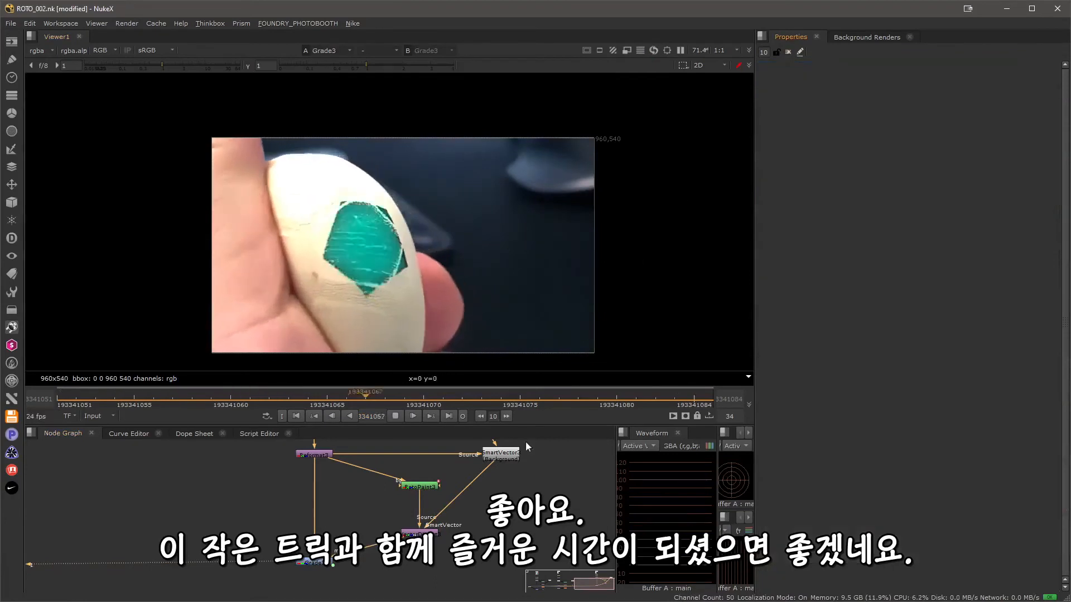